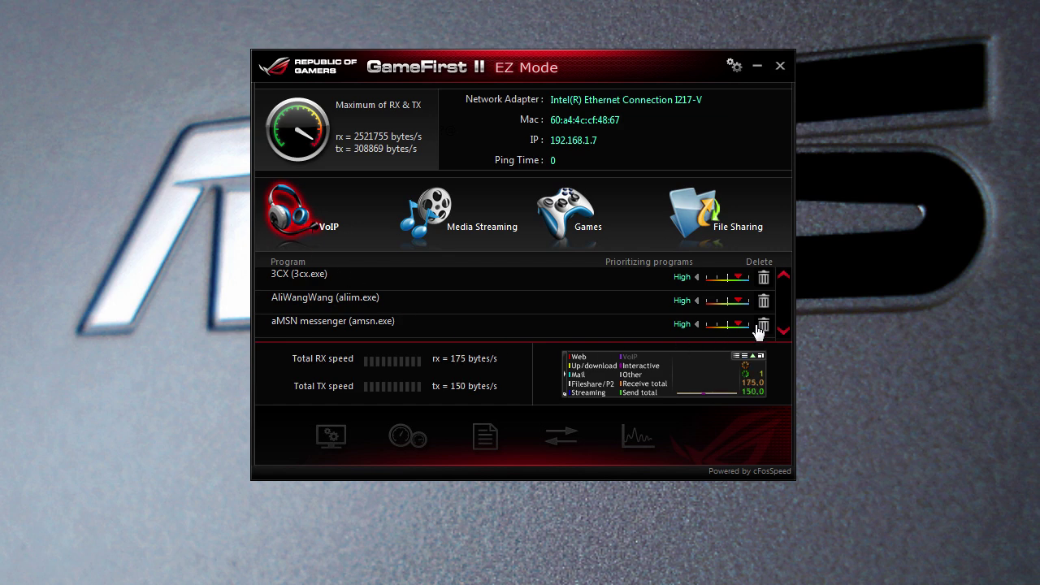
Page forward through the VoIP programs list with the red down arrow.
click(784, 331)
click(784, 276)
click(785, 333)
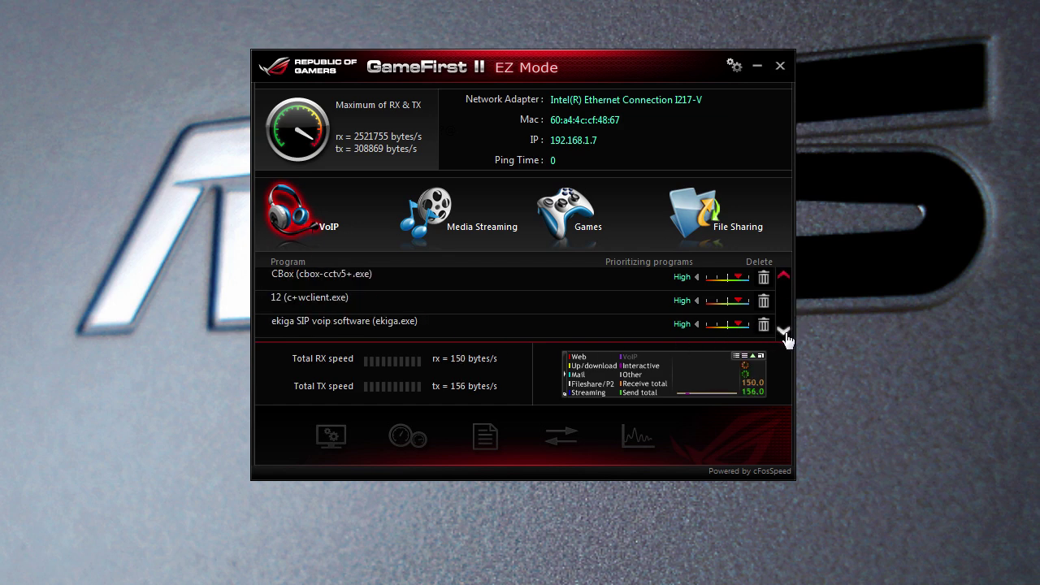
click(785, 333)
click(785, 334)
click(785, 333)
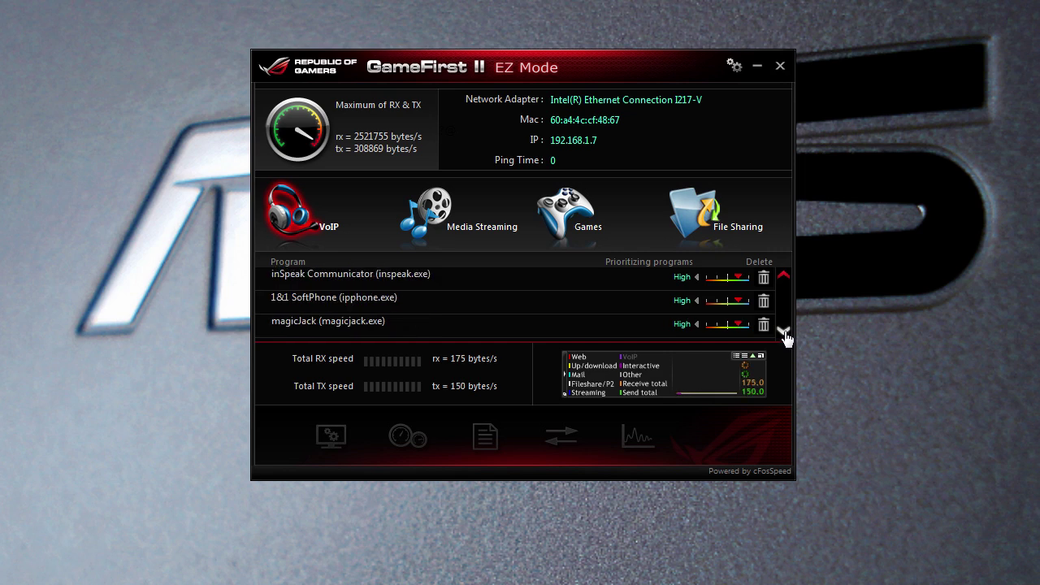
click(785, 333)
click(785, 333)
click(785, 333)
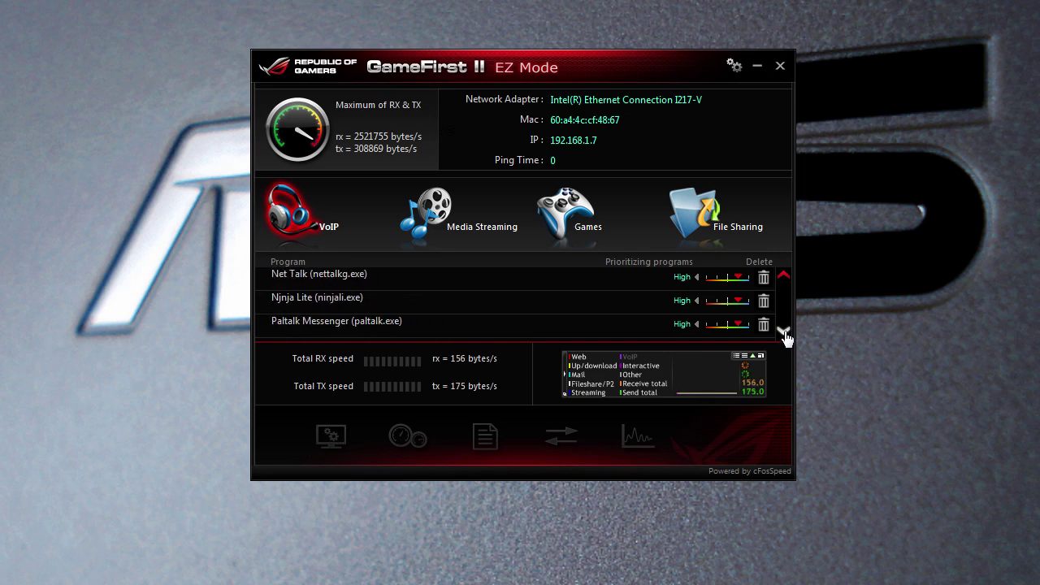
Reach the Skype entries and raise Skype Internet Telephony's priority from High to Higher.
click(785, 333)
click(785, 333)
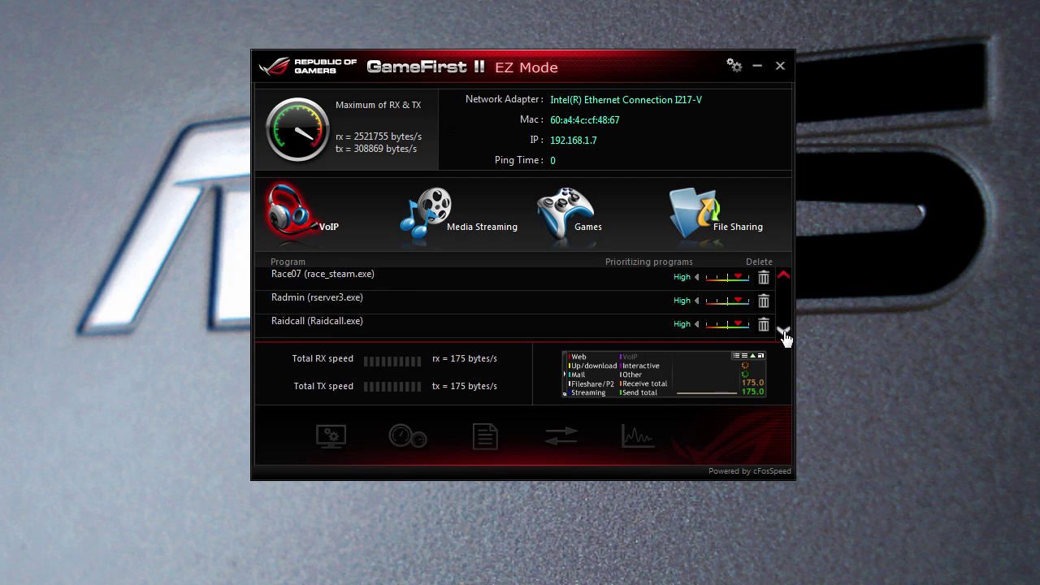
click(785, 334)
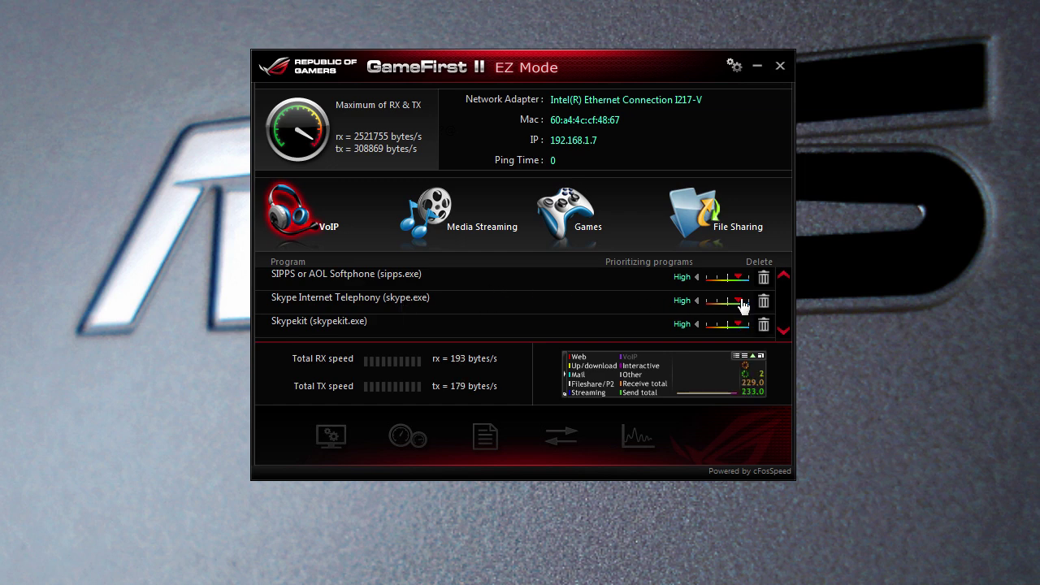
drag(741, 305, 751, 306)
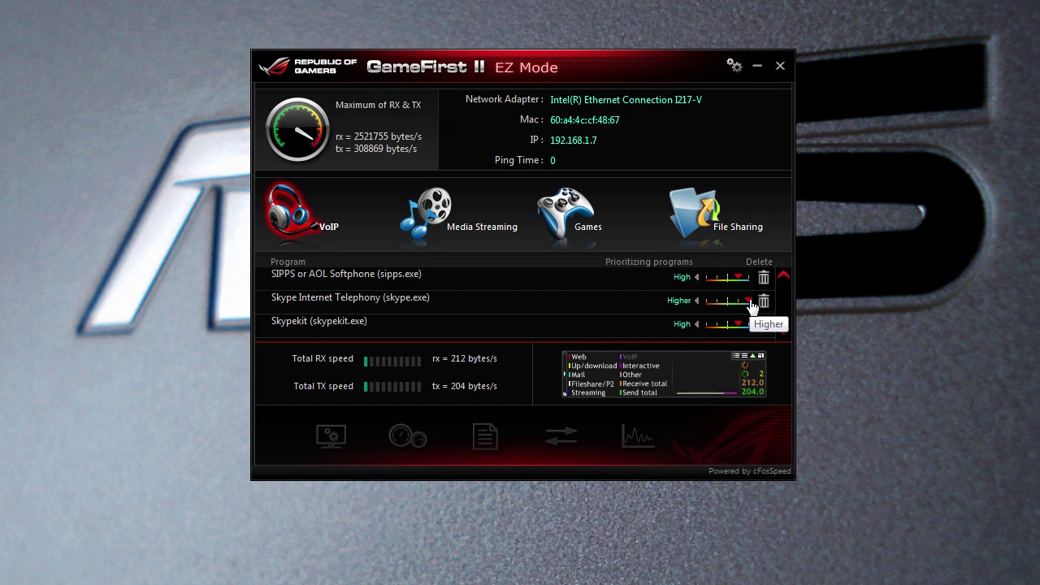
mouse_move(751, 307)
mouse_down()
mouse_move(708, 307)
mouse_move(749, 307)
mouse_up()
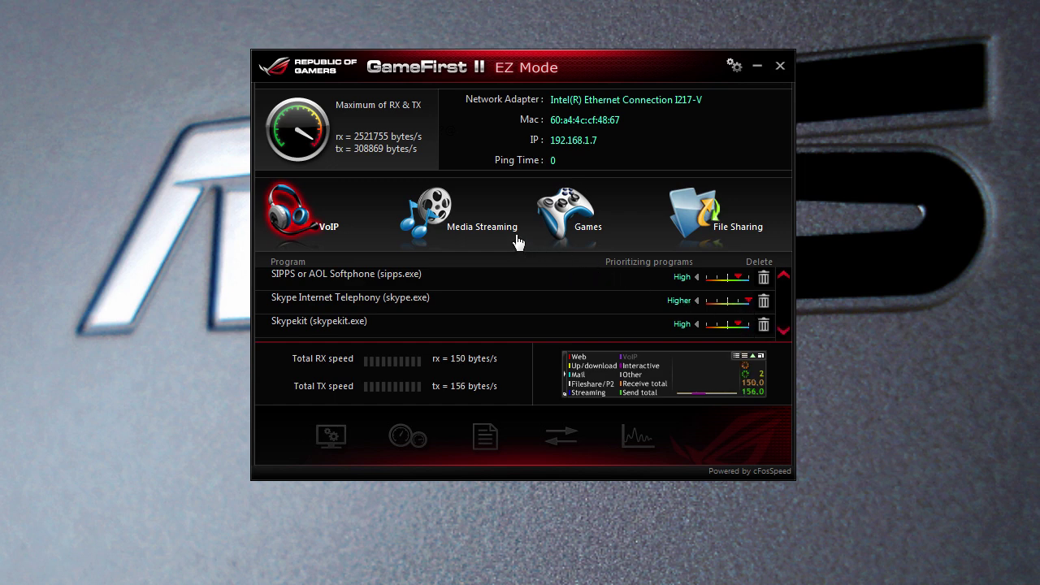
Step through Media Streaming and Games to the File Sharing programs, all at Lowest priority.
click(431, 213)
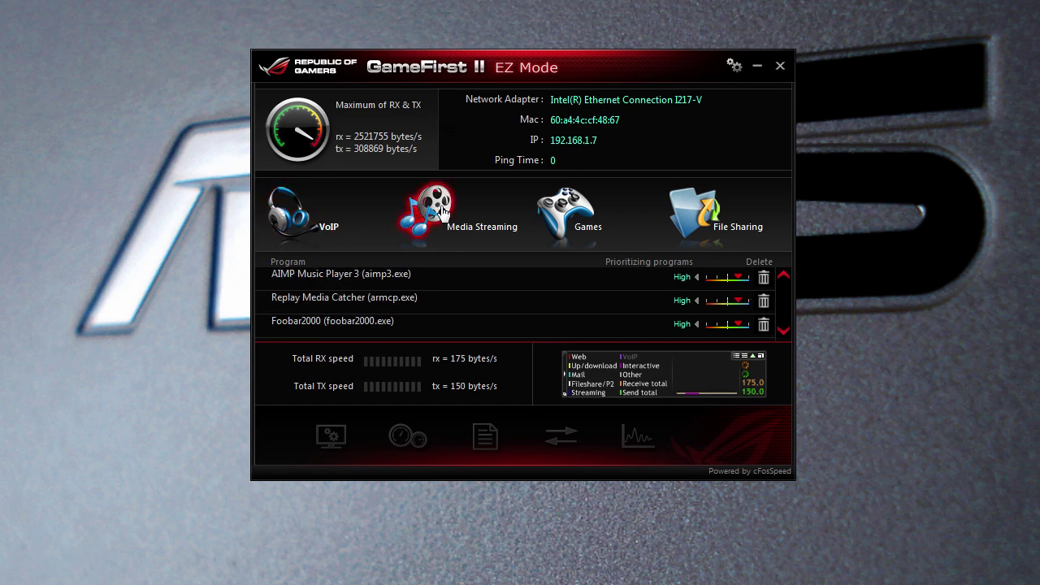
click(575, 229)
click(696, 218)
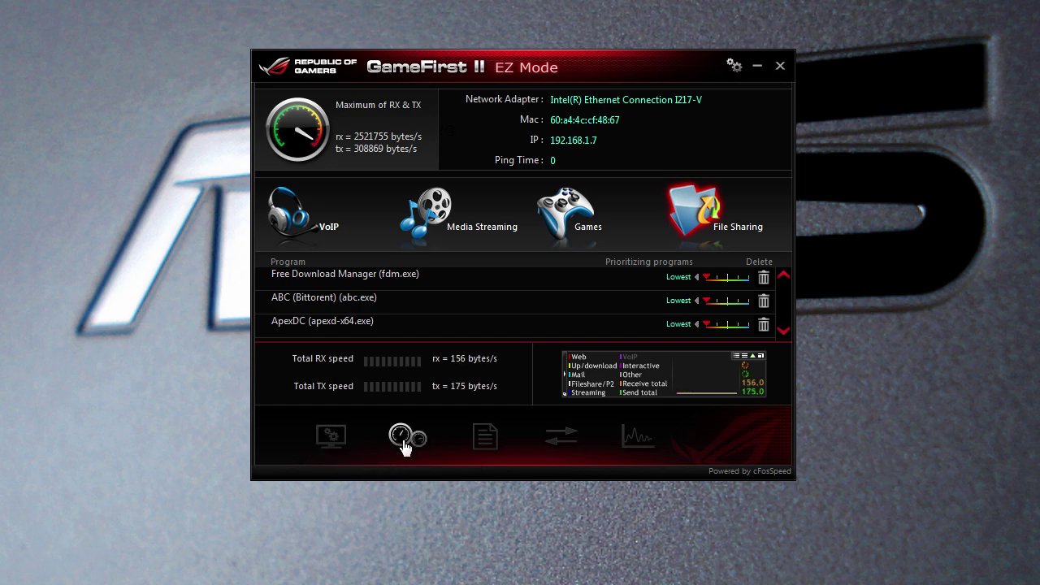
click(480, 445)
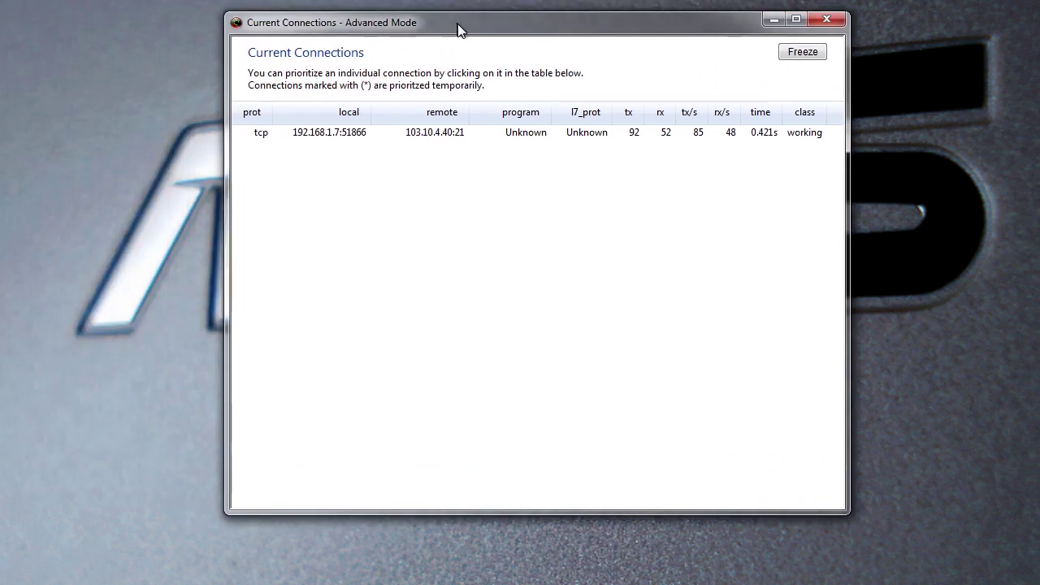
mouse_move(457, 27)
mouse_down()
mouse_move(478, 45)
mouse_move(455, 43)
mouse_up()
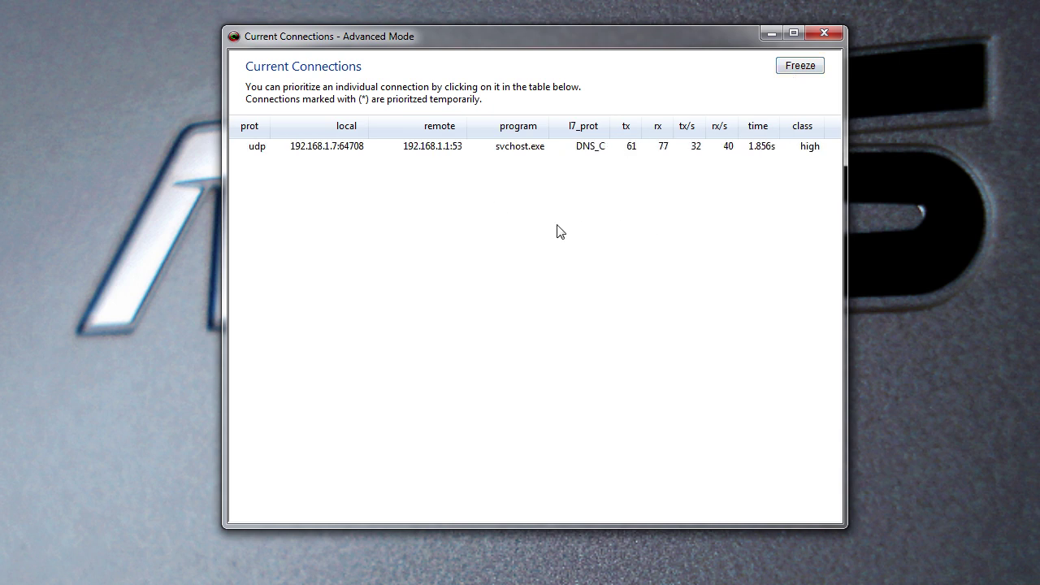
click(824, 33)
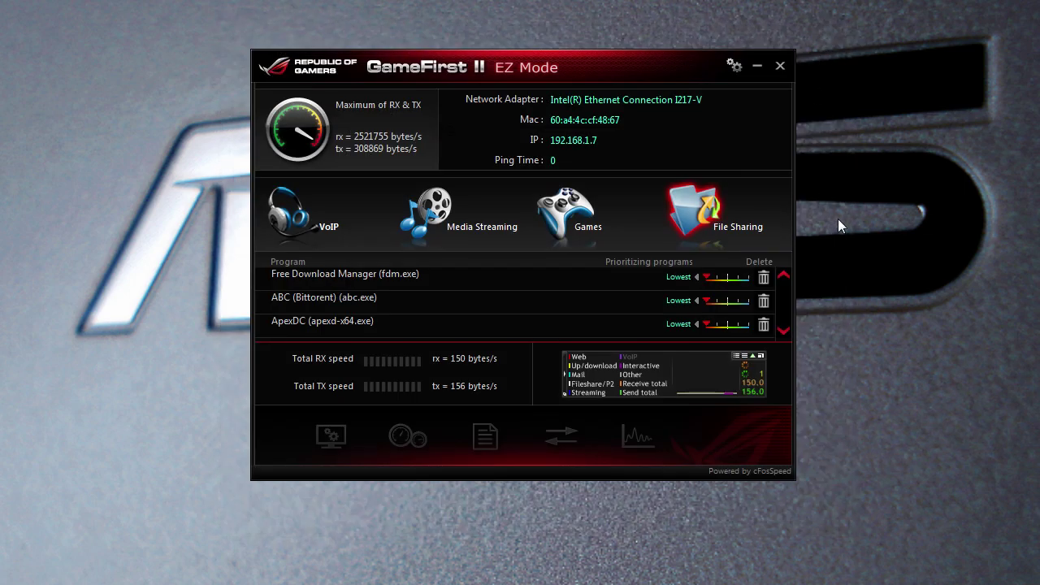
click(638, 439)
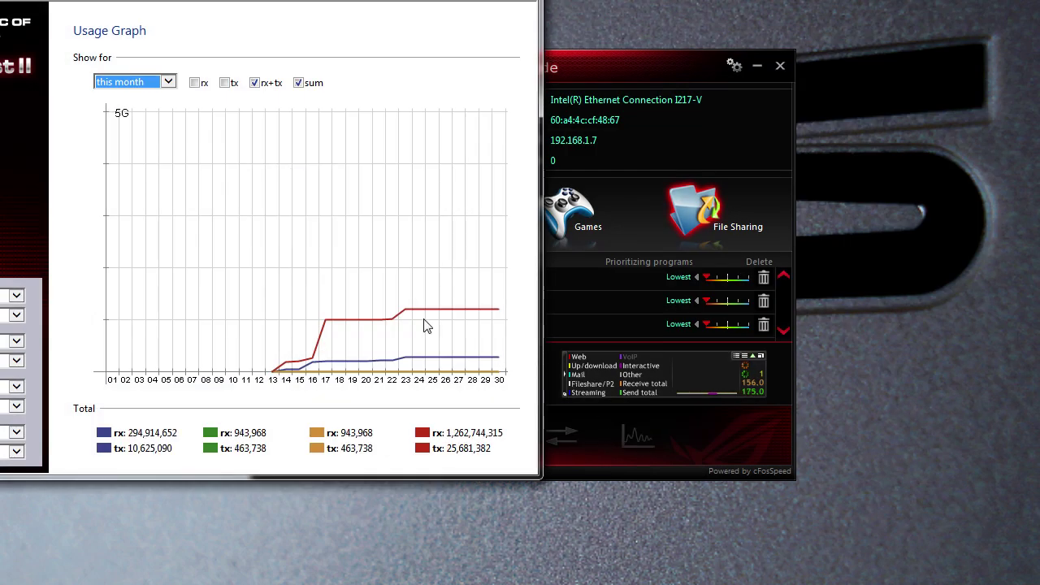
drag(307, 3, 534, 24)
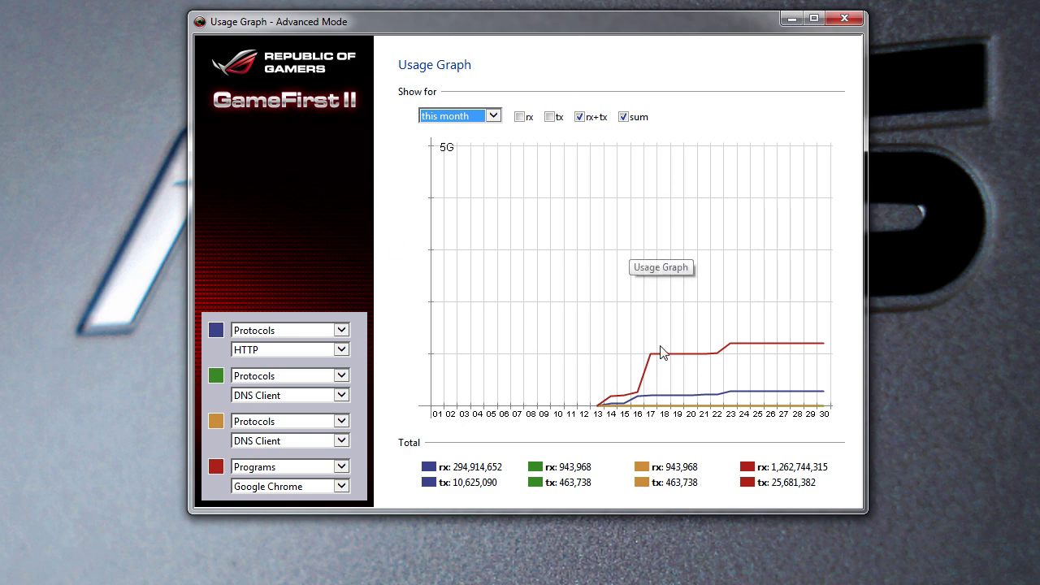
click(492, 119)
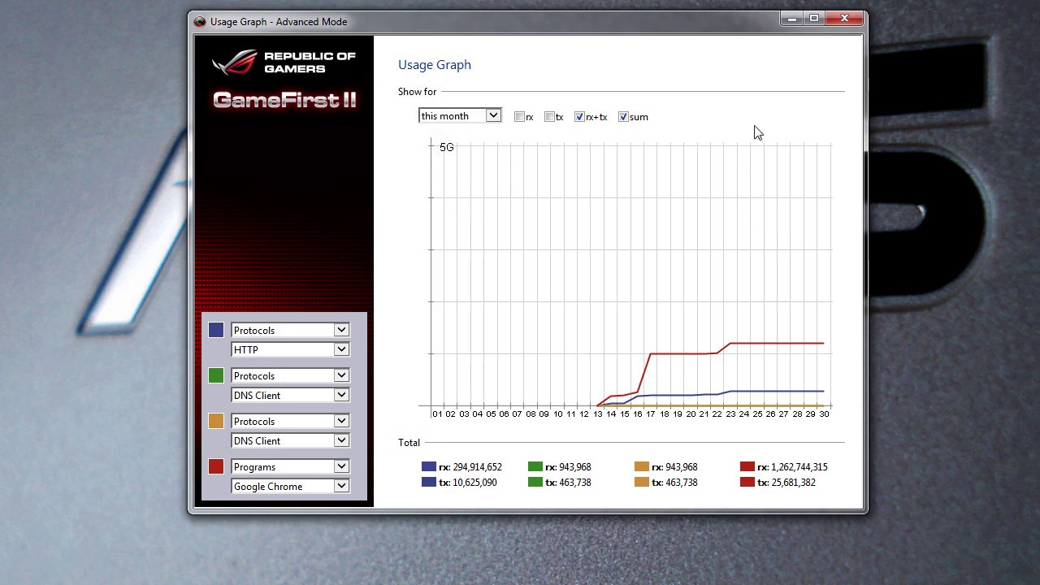
click(844, 18)
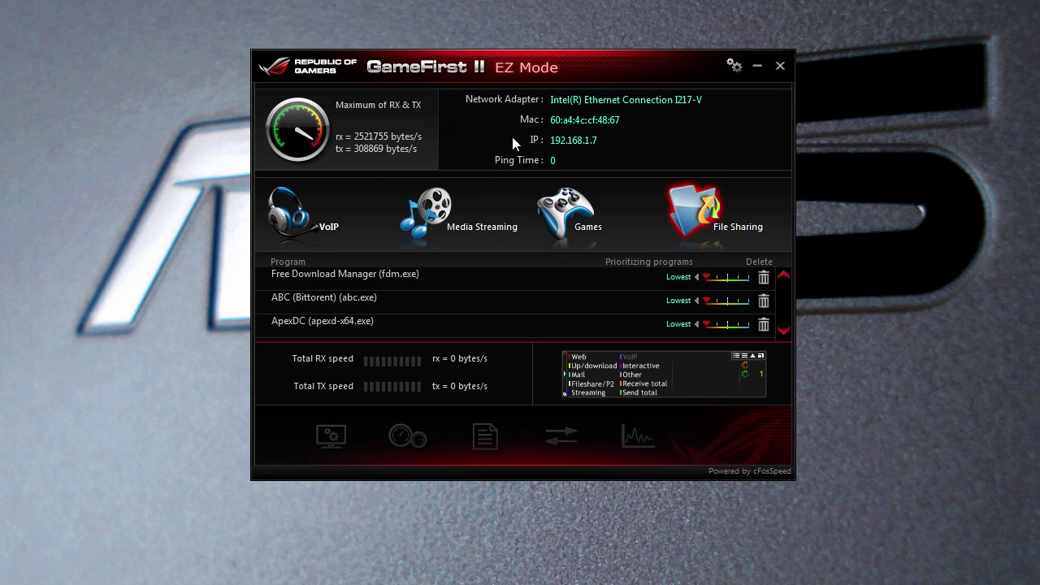
Open the advanced prioritization settings and compare new-connection defaults with the current connection.
click(734, 66)
drag(343, 31, 644, 31)
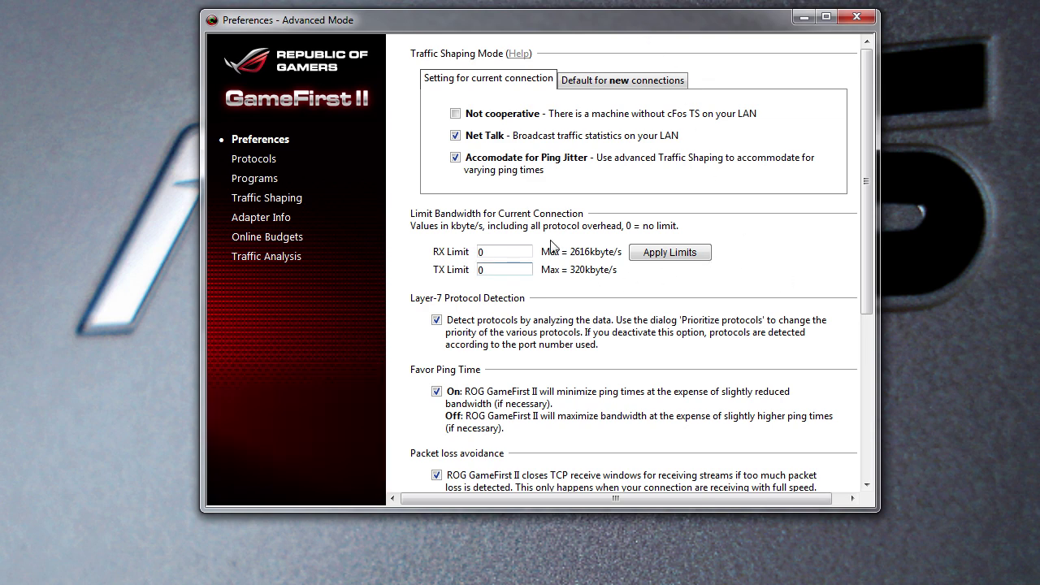
click(623, 81)
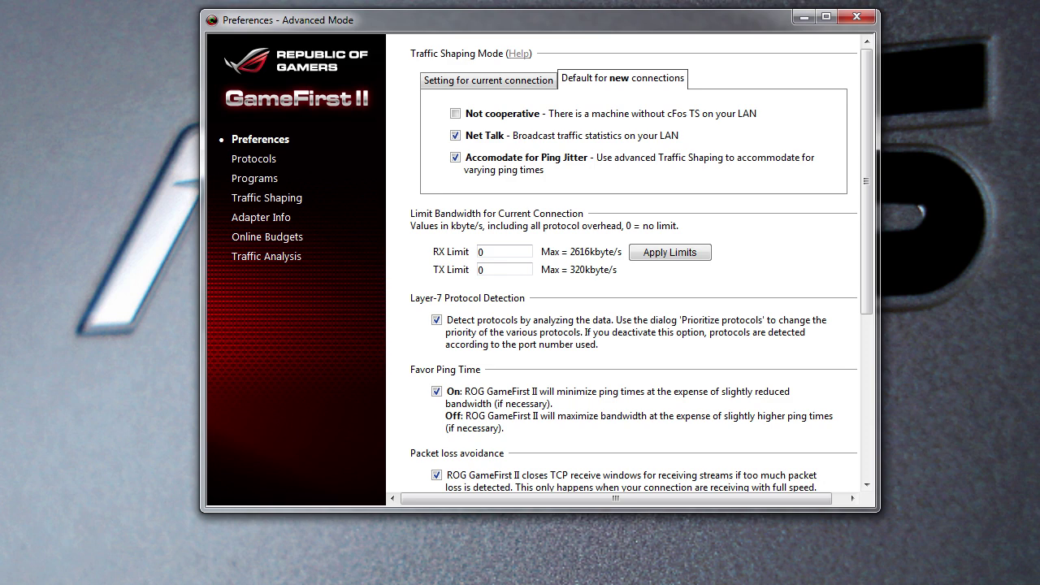
click(499, 81)
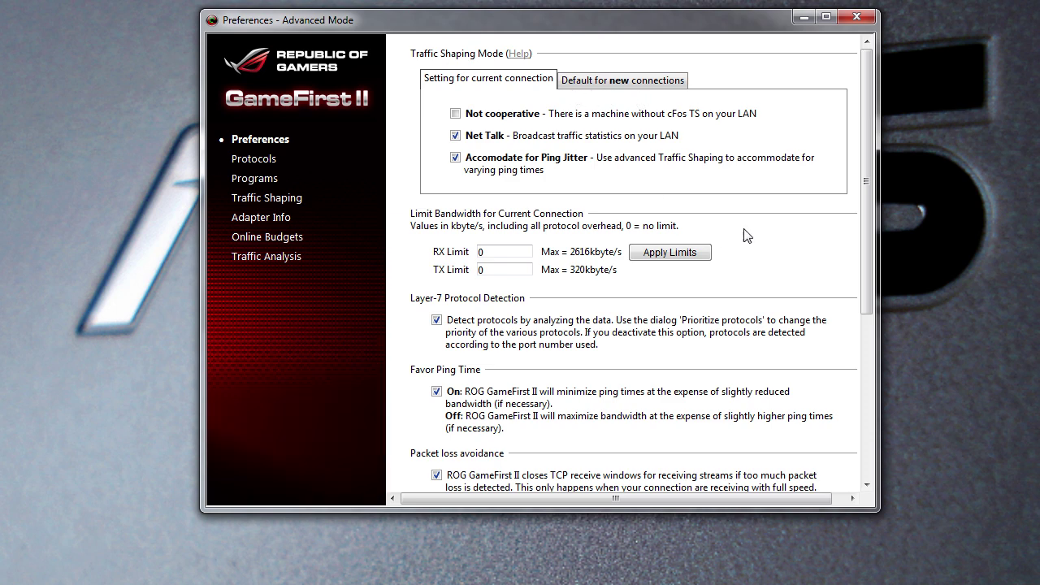
Review the traffic shaping, bandwidth limit and protocol detection preferences, then go to protocol prioritization.
drag(866, 124, 834, 216)
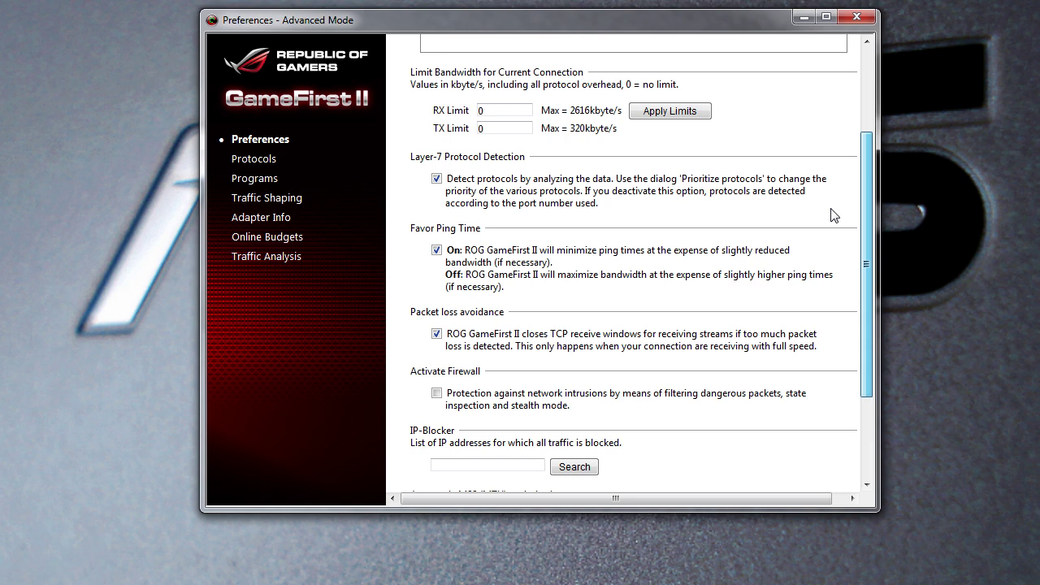
drag(835, 215, 834, 216)
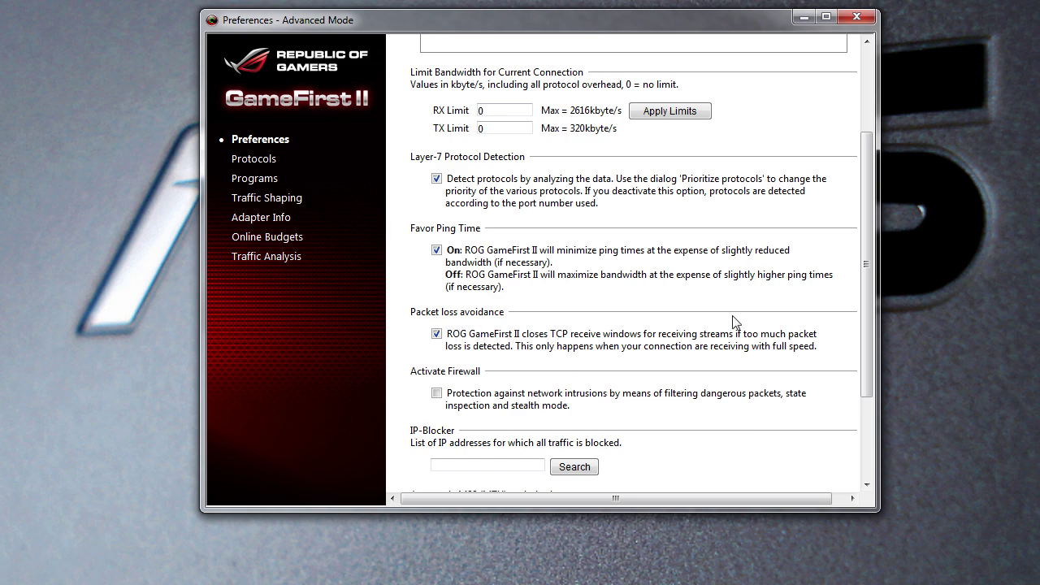
drag(868, 244, 845, 304)
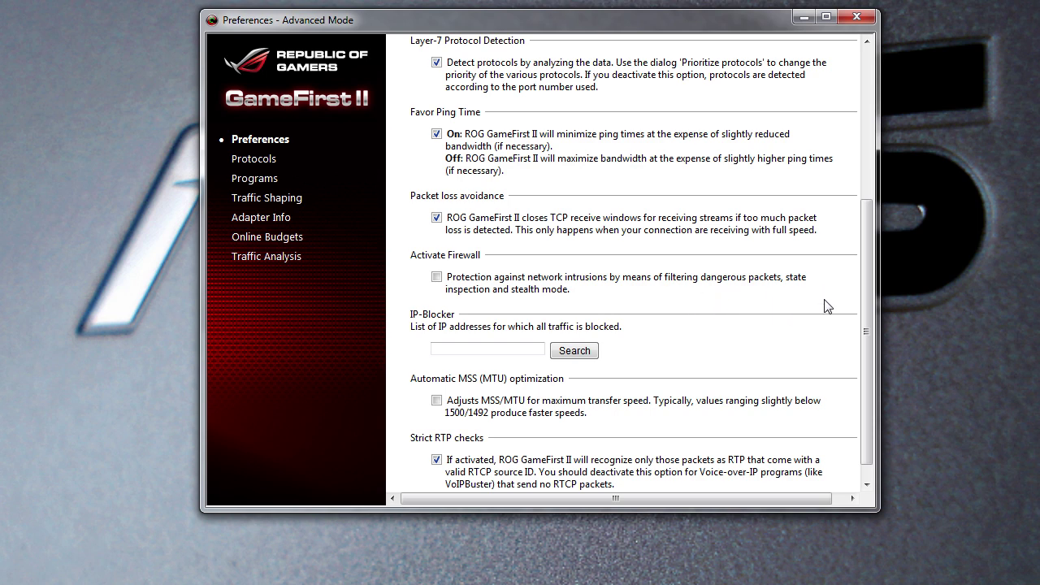
drag(865, 259, 859, 282)
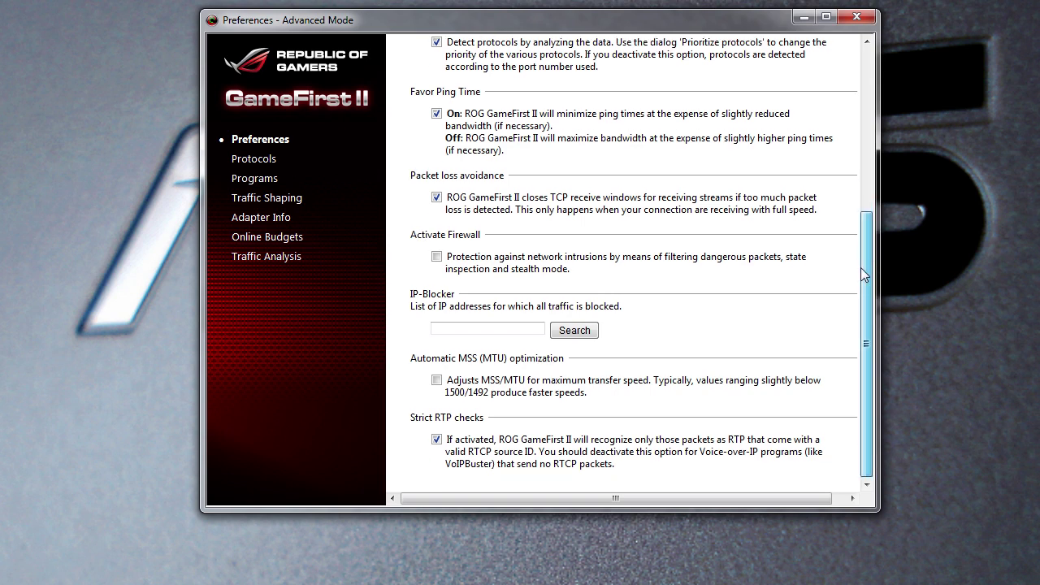
scroll(633, 268, up, 5)
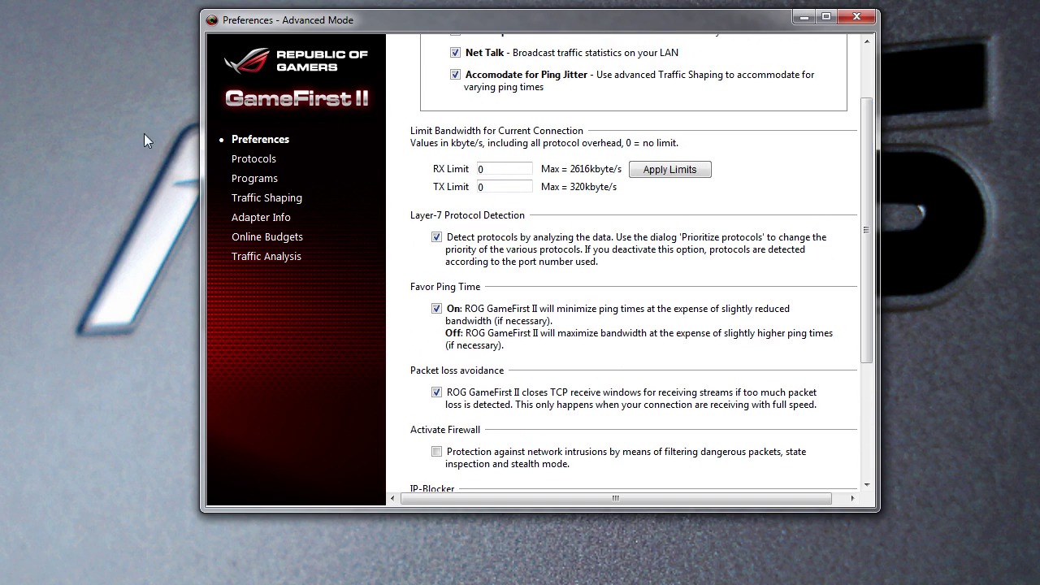
click(230, 160)
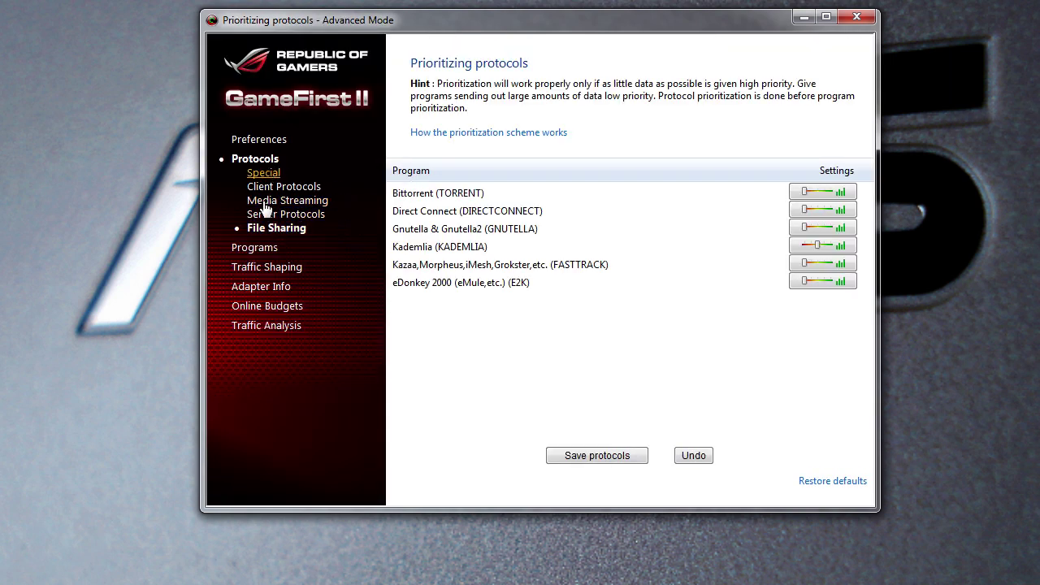
Browse the Special, Client, Media Streaming and Server protocol lists, ending on File Sharing.
click(264, 173)
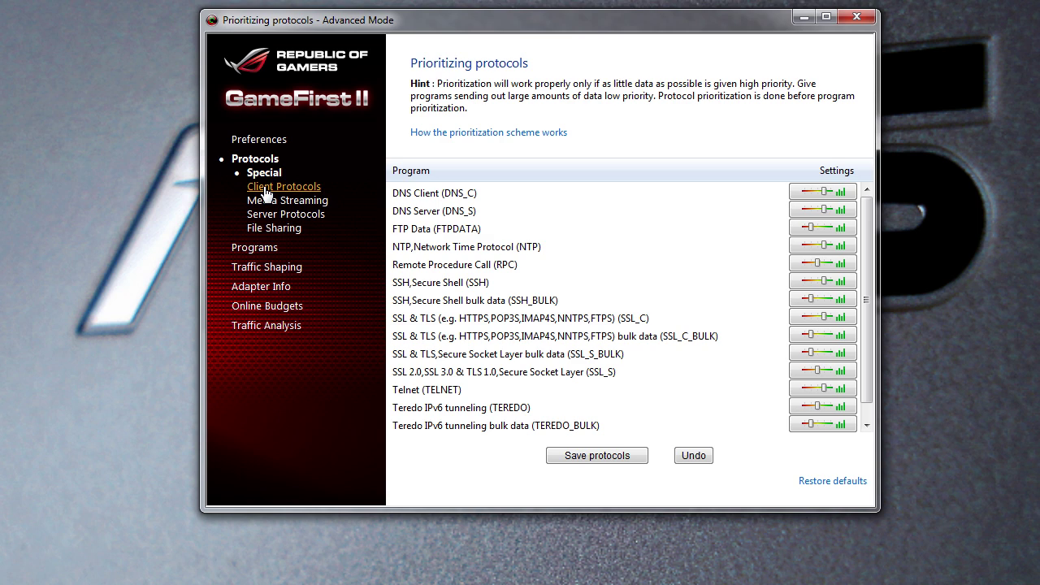
click(267, 189)
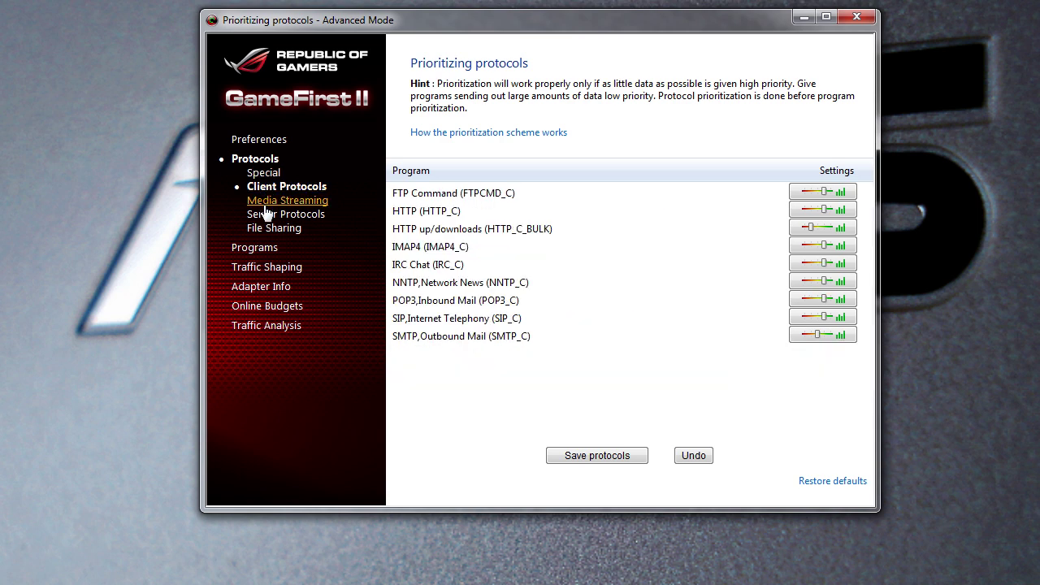
click(268, 201)
click(265, 216)
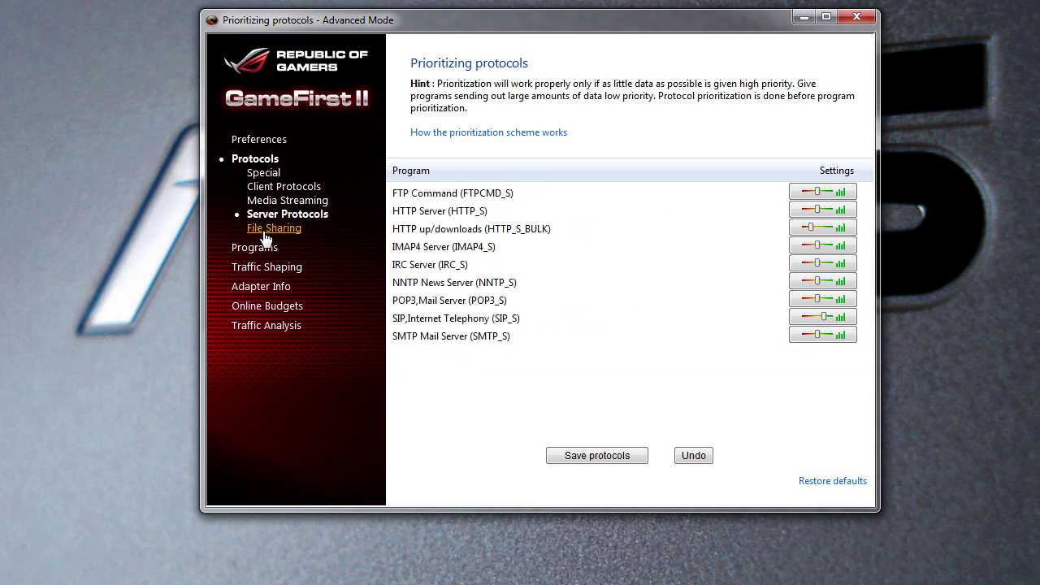
click(268, 229)
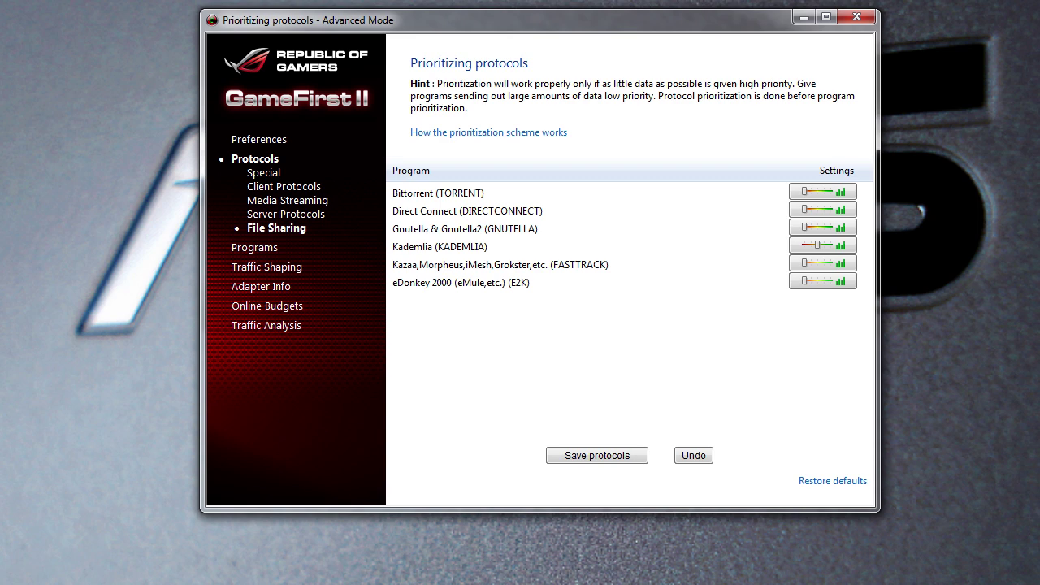
Raise Bittorrent's priority from Lowest to Higher, then view Special protocols and program prioritization.
click(829, 200)
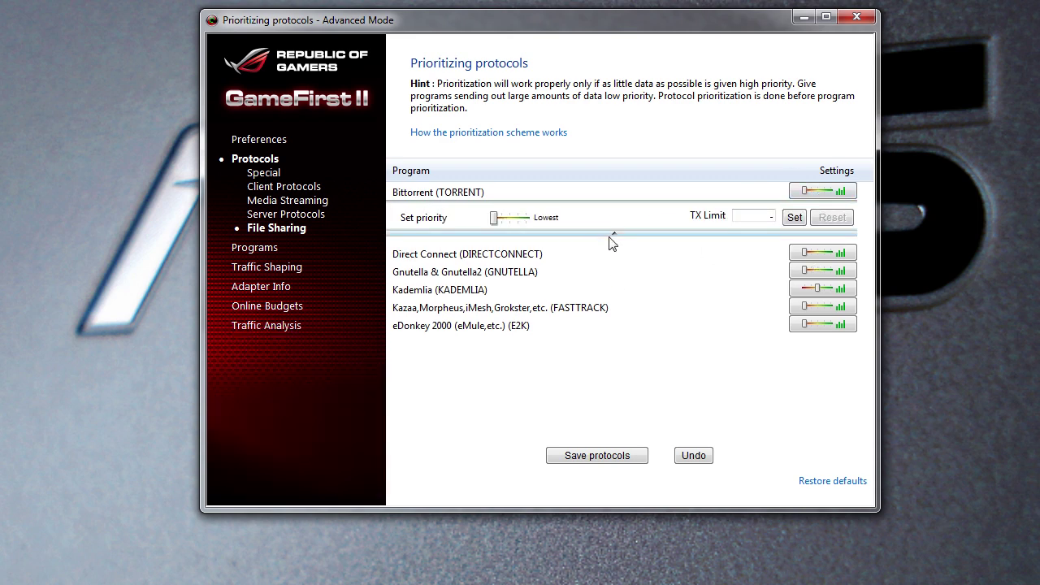
mouse_move(732, 228)
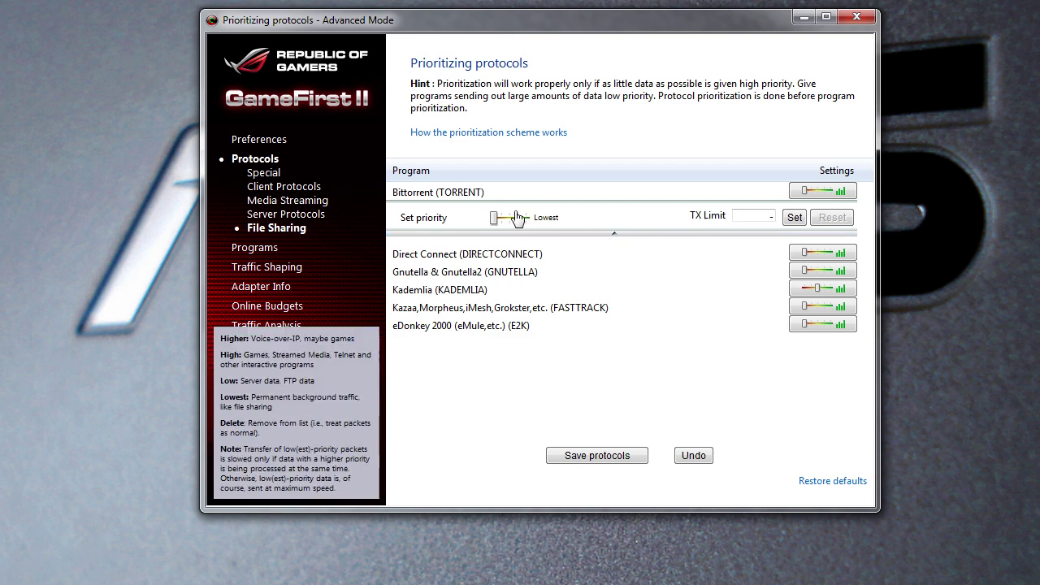
drag(492, 220, 528, 221)
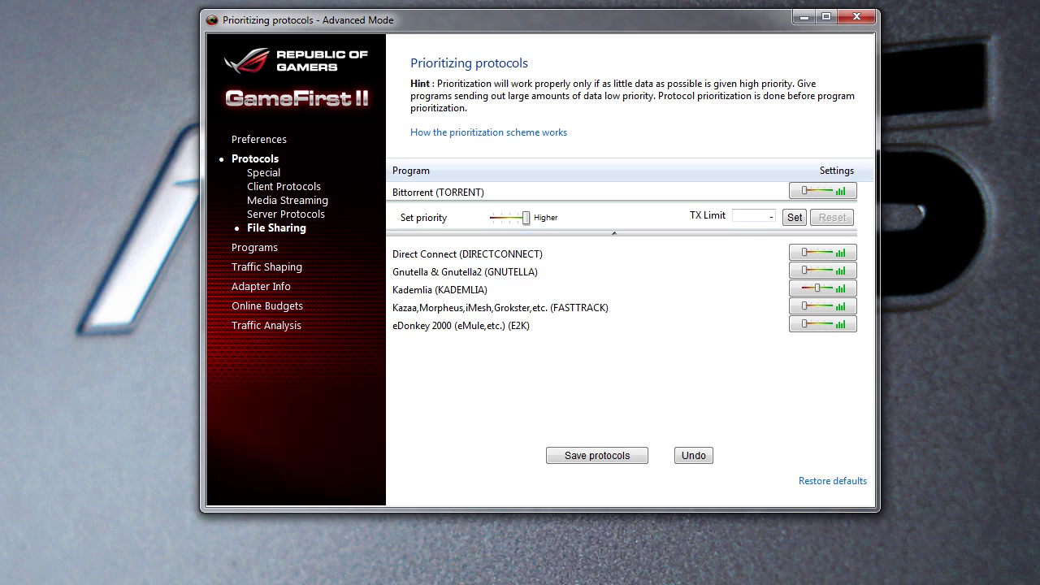
click(263, 174)
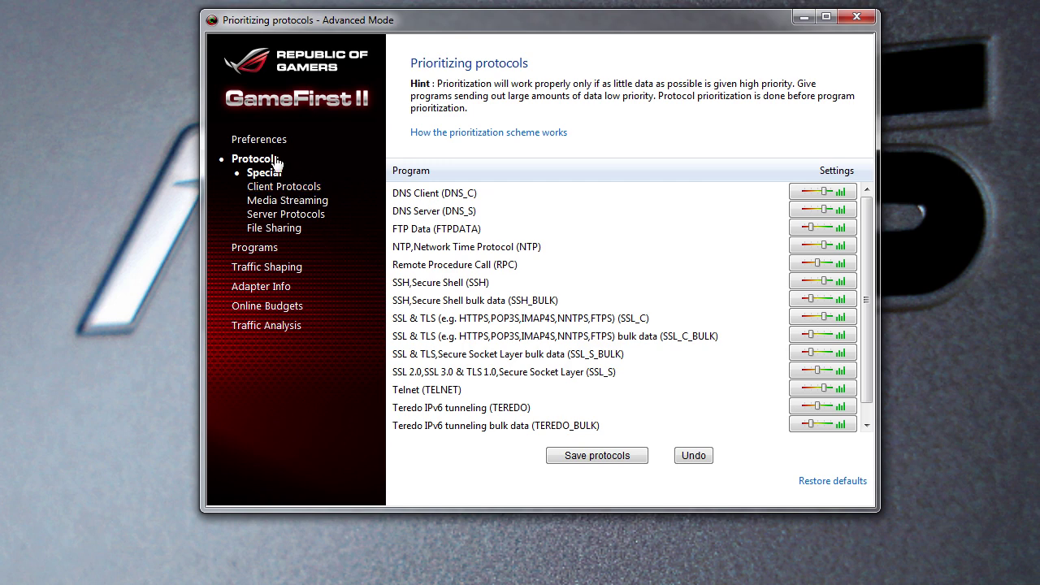
click(251, 249)
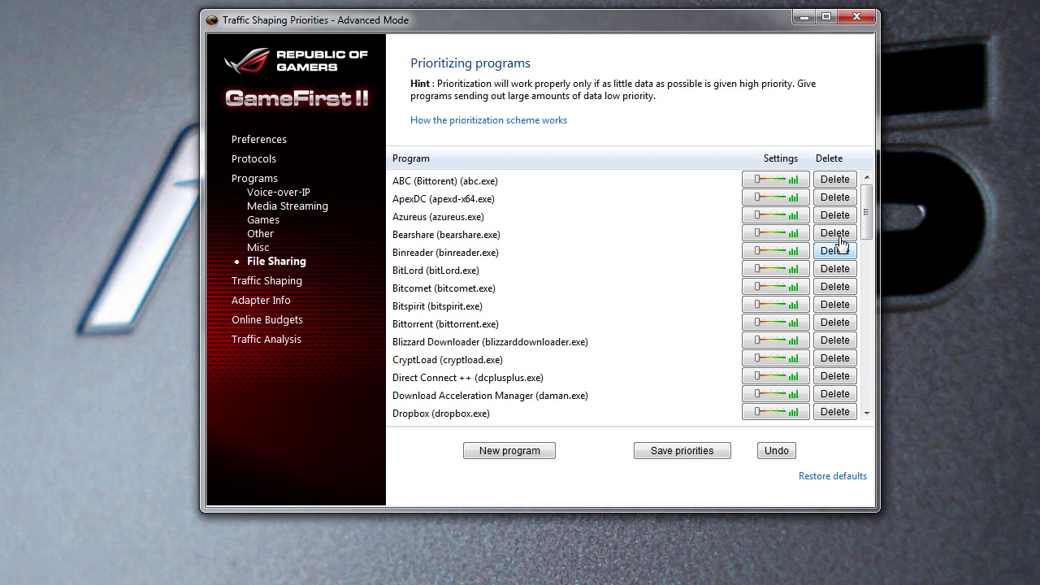
Scroll the File Sharing program list and cancel adding a new program.
drag(867, 221, 858, 198)
click(492, 452)
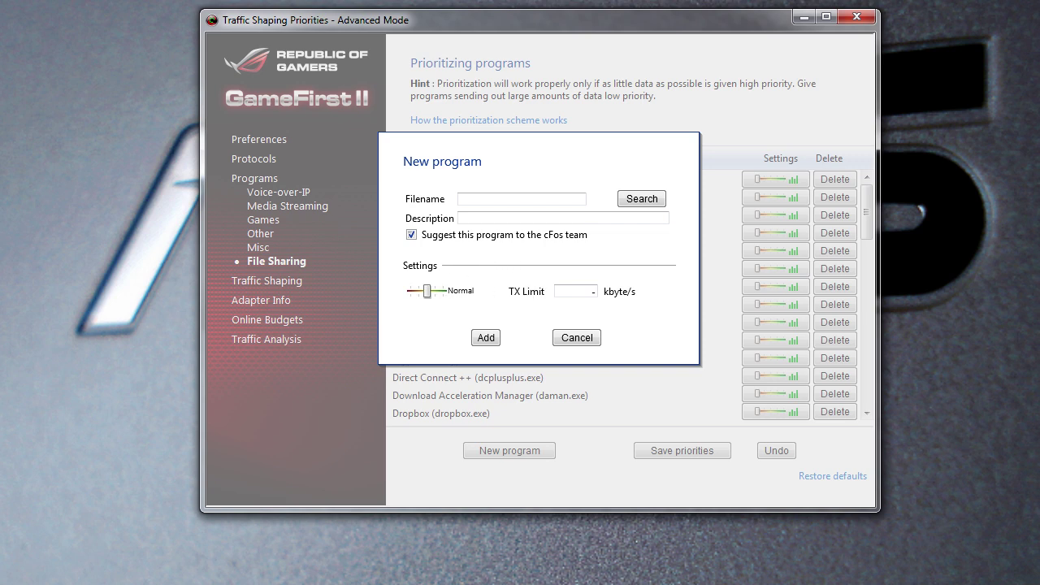
click(568, 341)
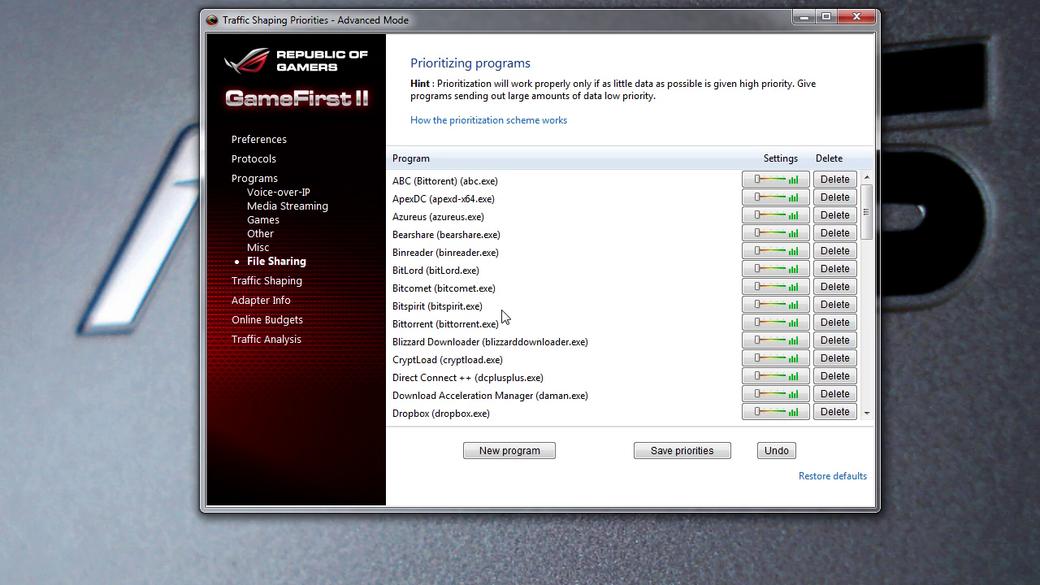
Keep the Ethernet connection's traffic shaping on Auto and expand its options.
click(297, 282)
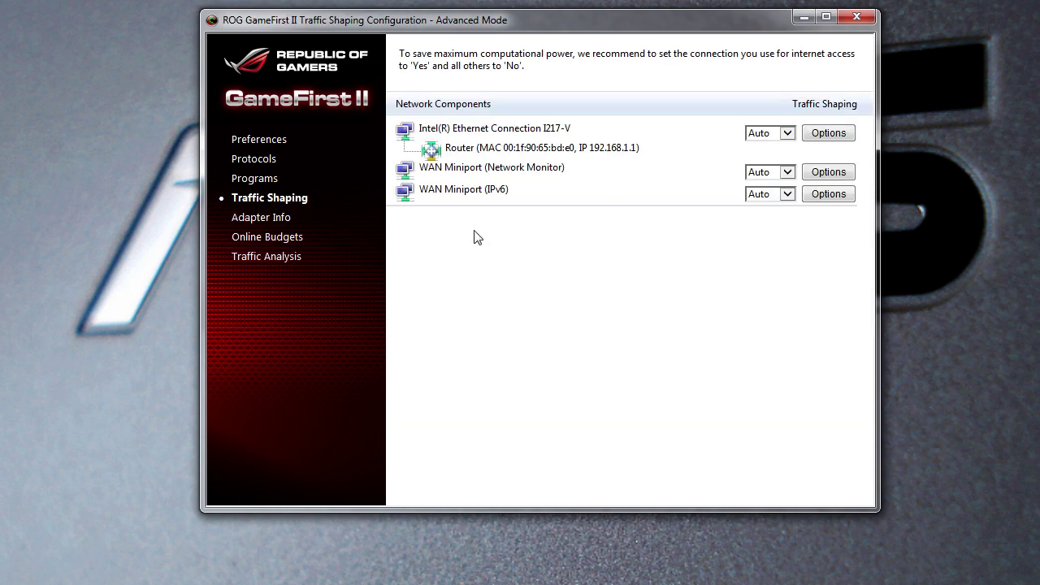
click(787, 133)
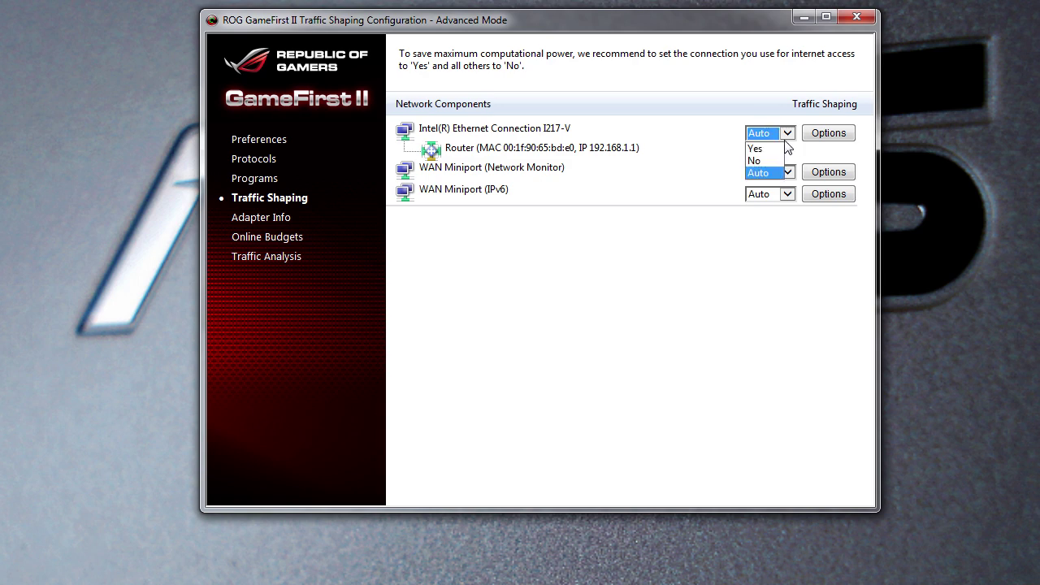
click(675, 138)
click(822, 134)
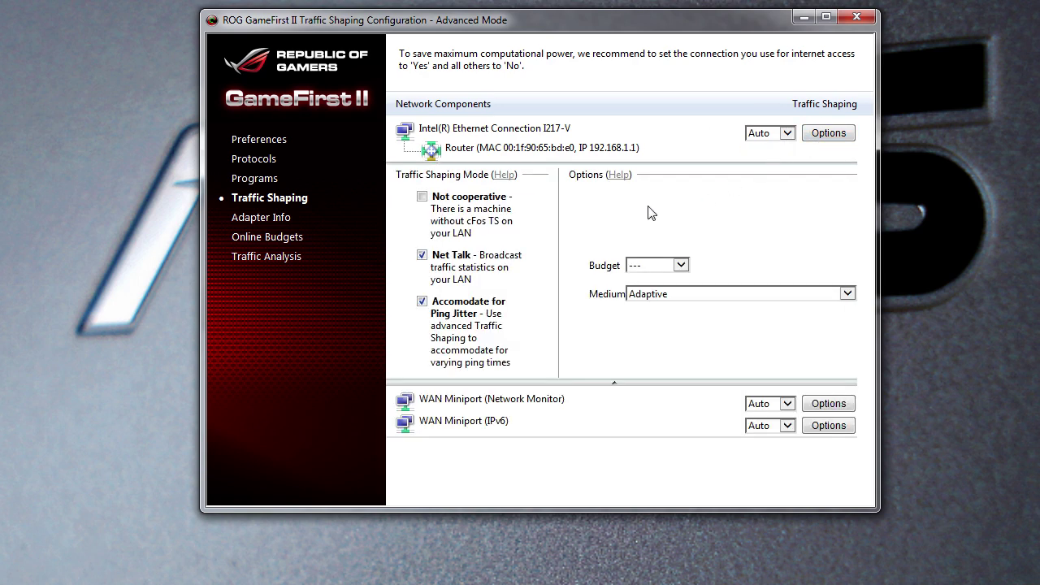
Leave the connection with no budget and the medium on Adaptive, then view Adapter Info.
click(681, 265)
click(726, 266)
click(733, 297)
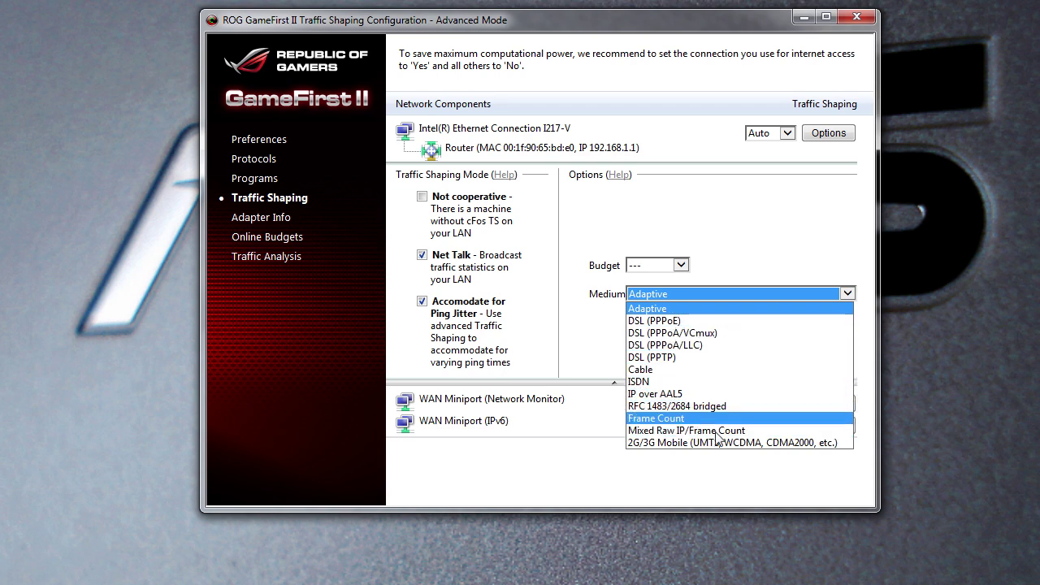
click(747, 253)
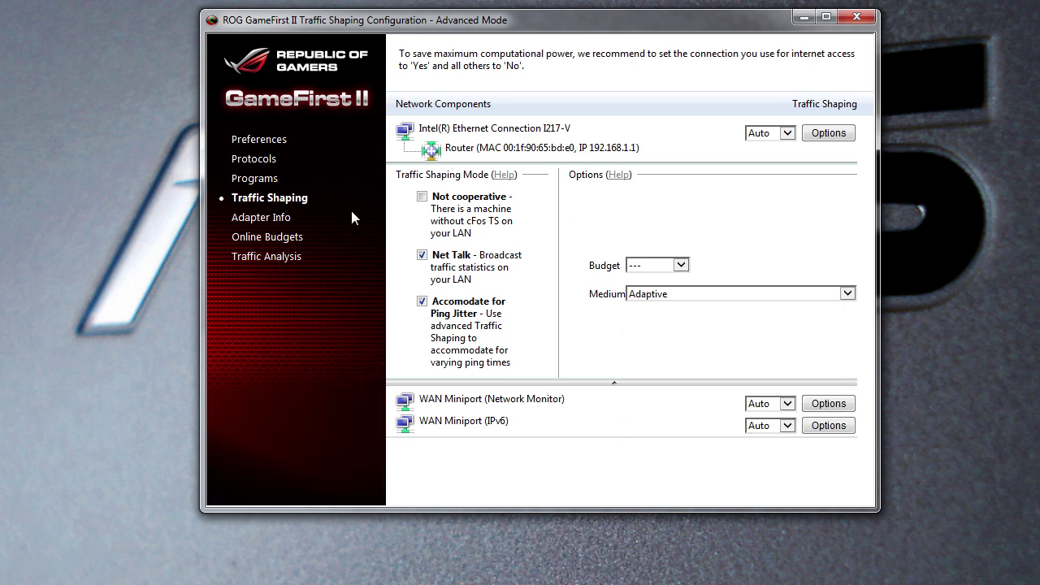
click(258, 216)
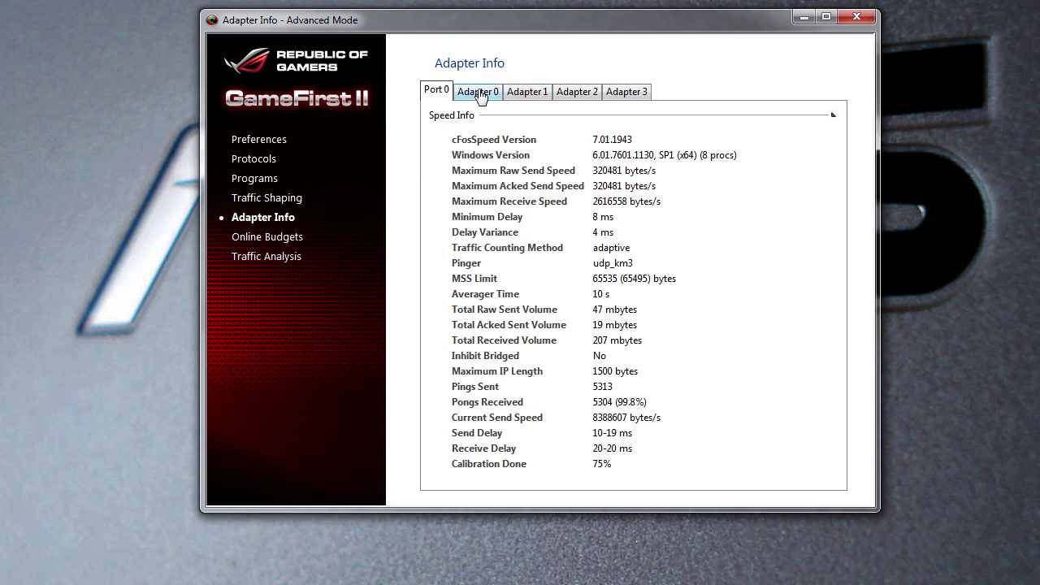
Inspect Adapters 1–3 and the Intel Ethernet Port 0 Speed Info, then open Online Budgets.
click(529, 96)
click(575, 97)
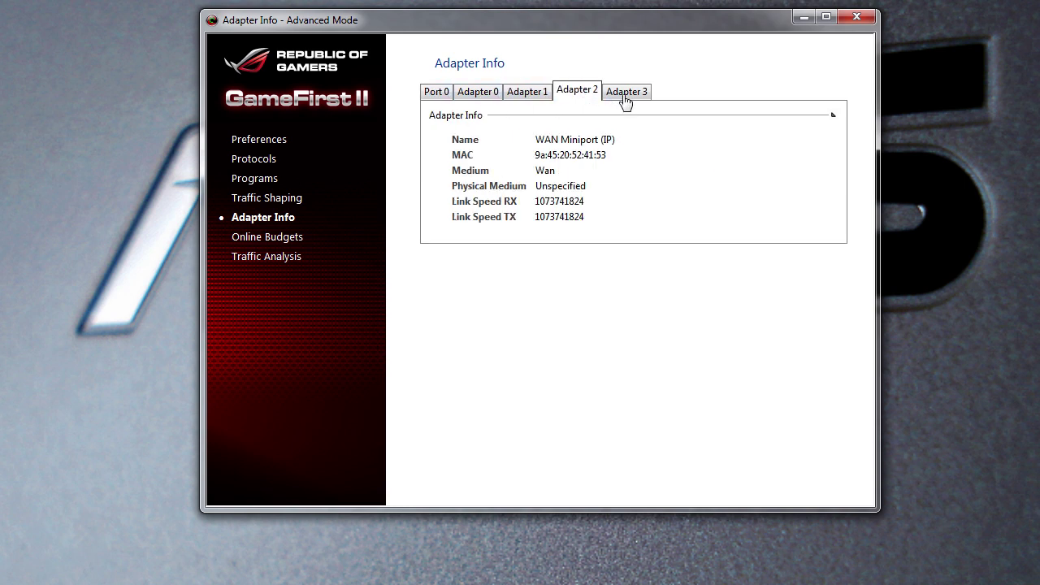
click(624, 100)
click(457, 95)
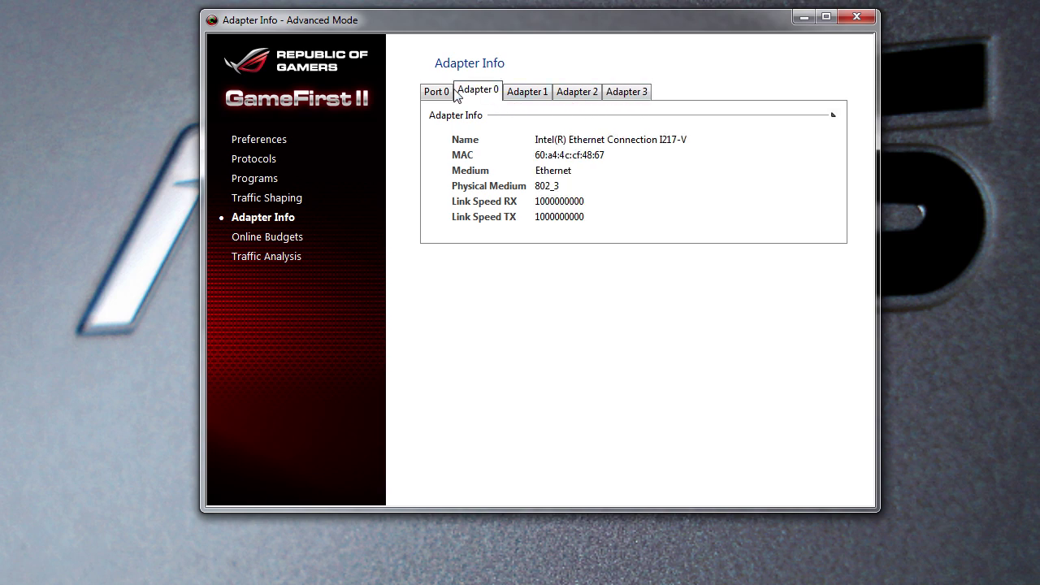
click(460, 95)
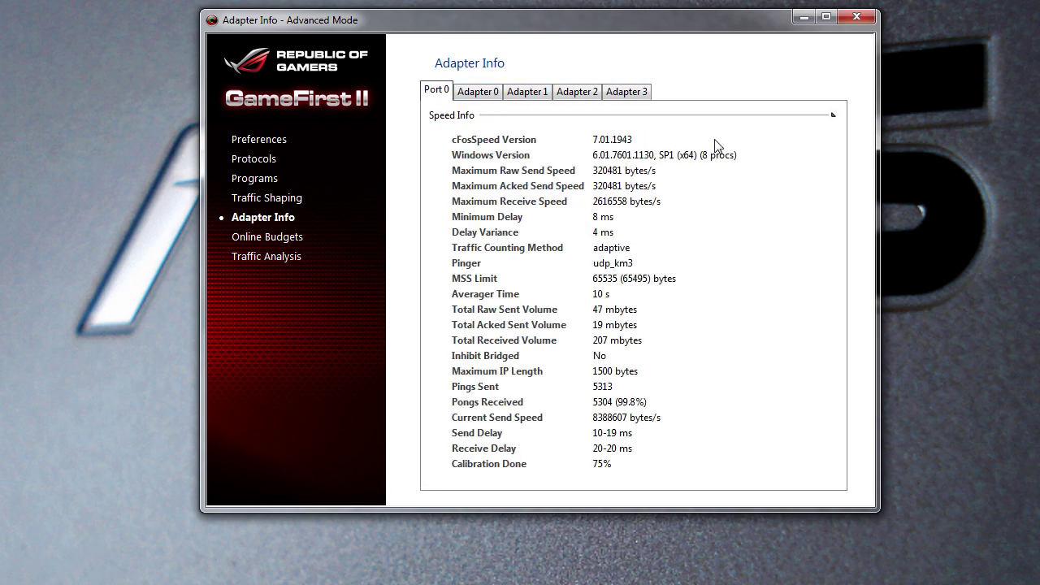
click(833, 116)
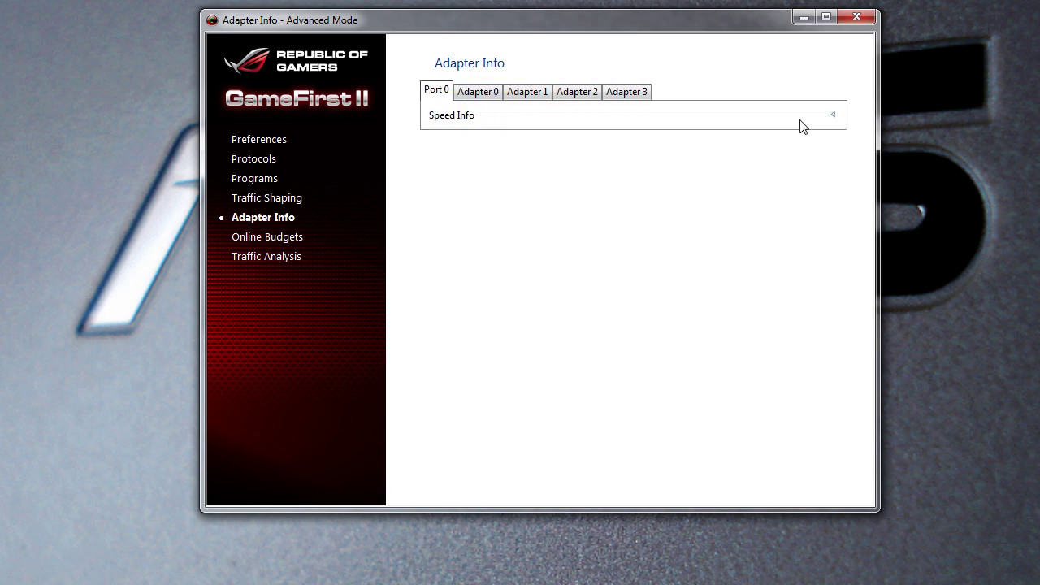
click(801, 120)
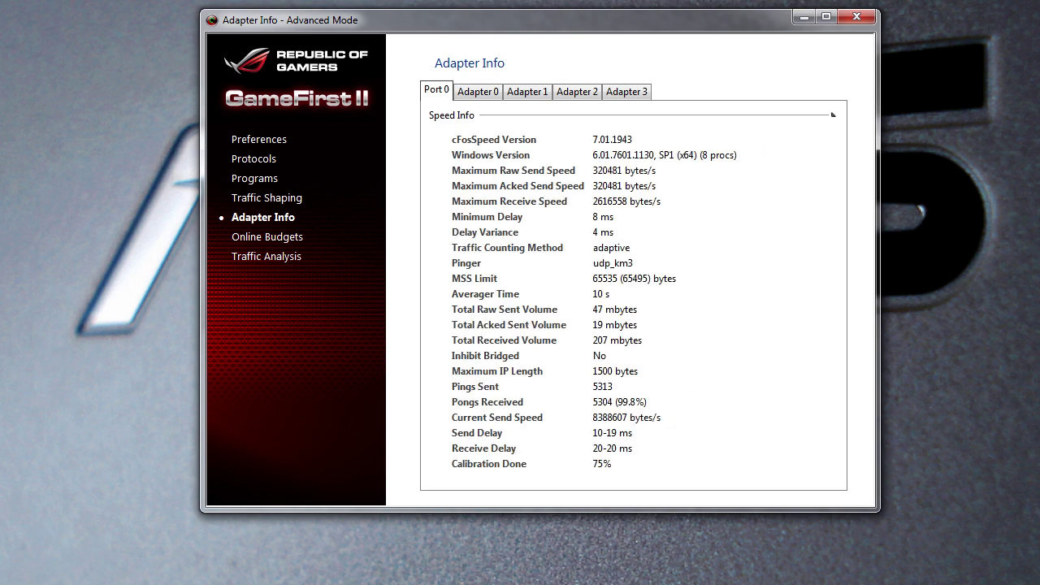
click(284, 238)
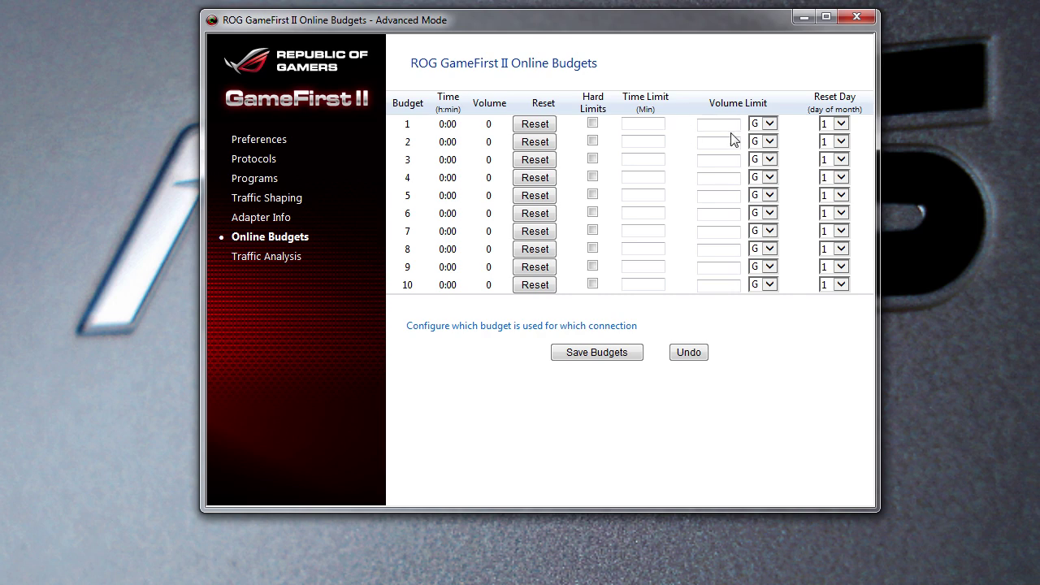
click(770, 125)
click(807, 151)
In Traffic Analysis, view Slot 10, Slot 2 and Slot 1 (Web), then return to Preferences.
click(280, 258)
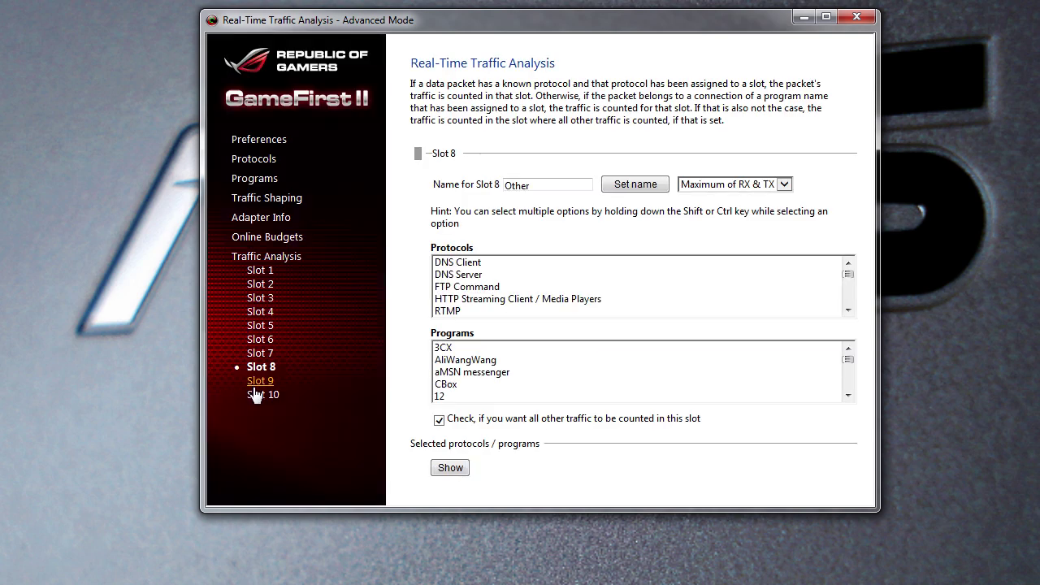
click(255, 391)
click(261, 284)
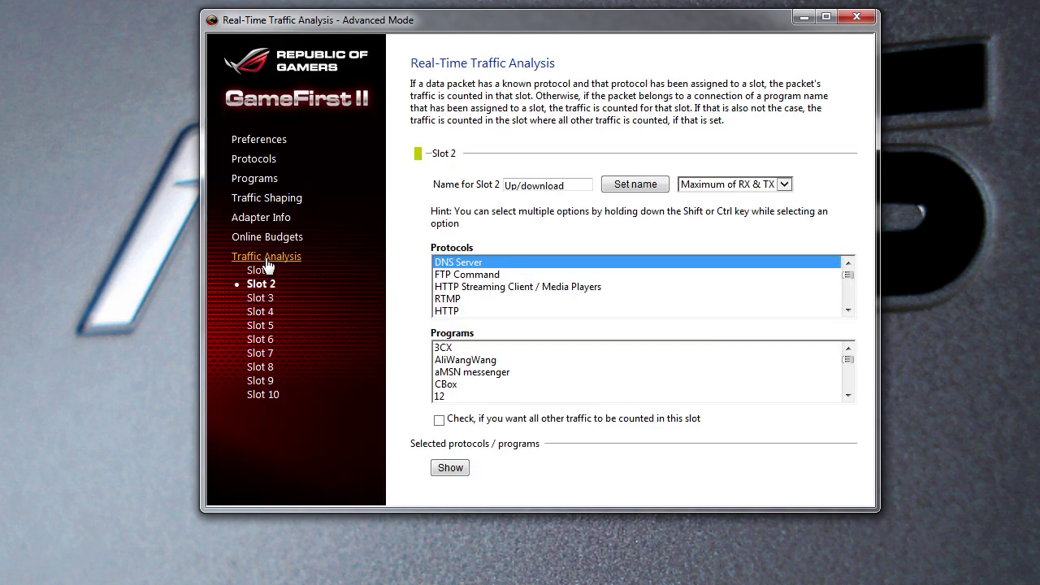
click(263, 270)
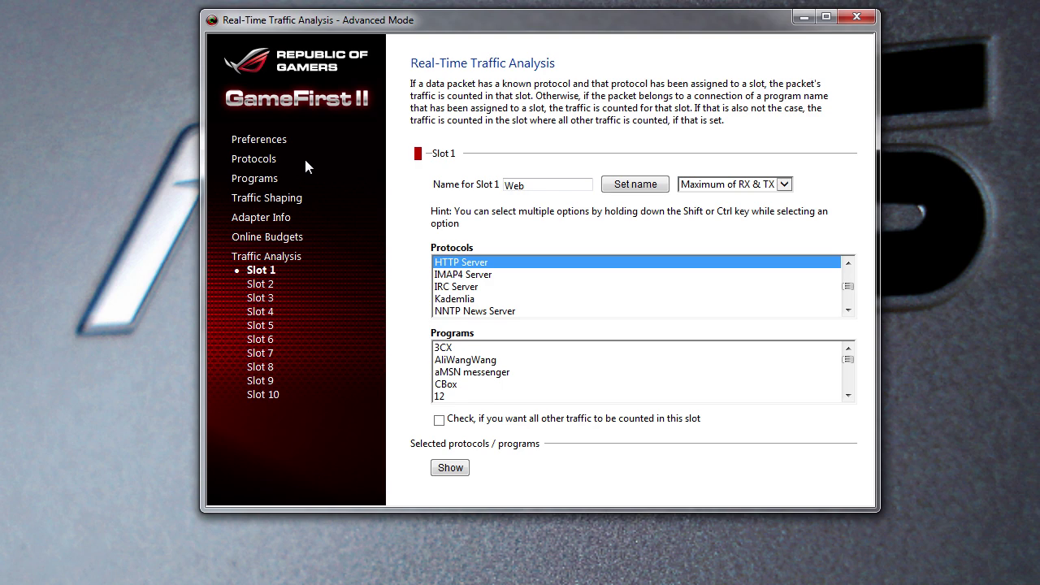
click(258, 142)
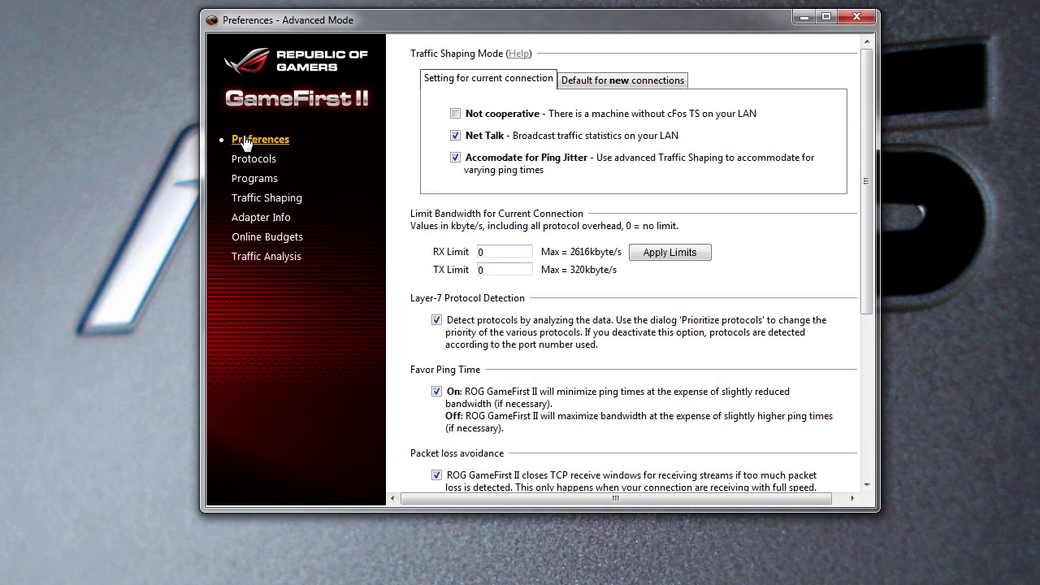